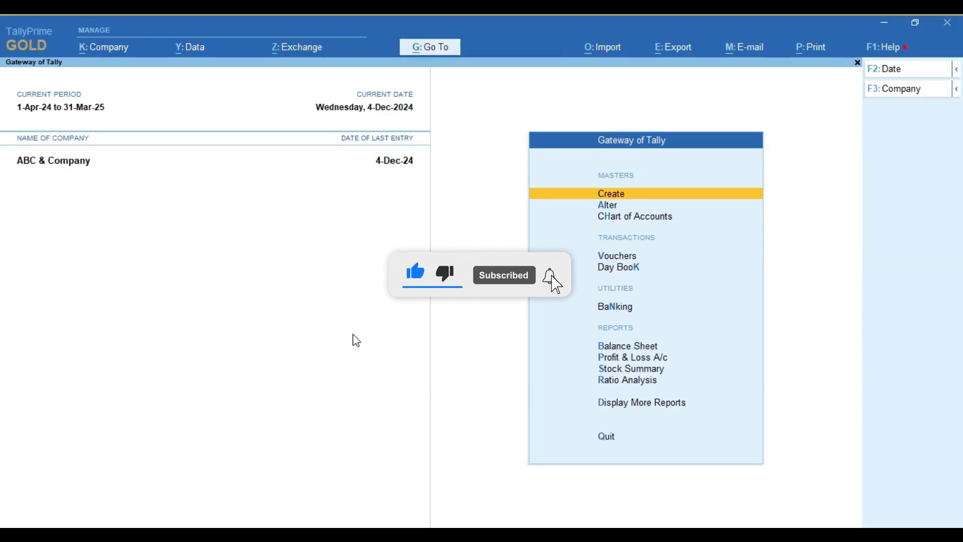
Step: Open the Purchase RCM voucher type for alteration from the accounting masters
key("Down")
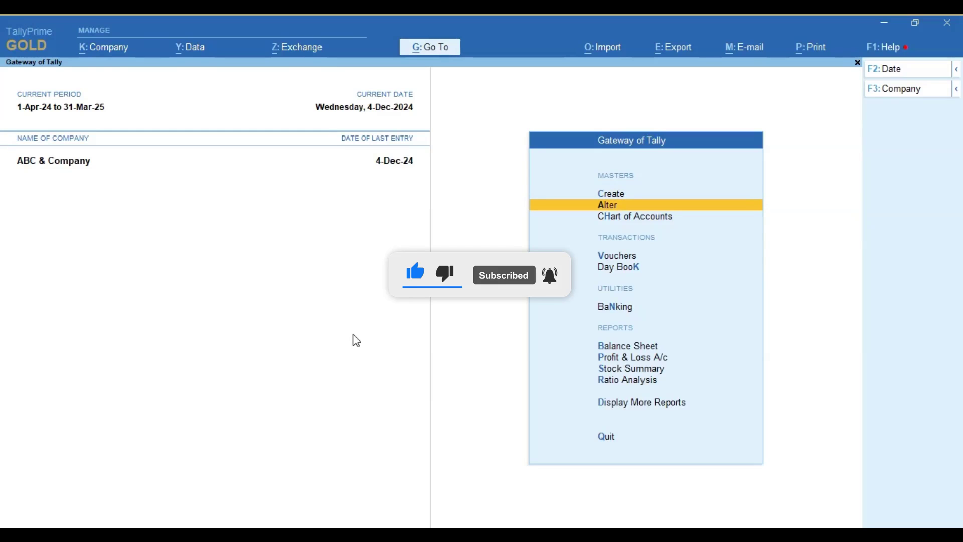
key("Return")
key("Down")
key("Down")
key("Down")
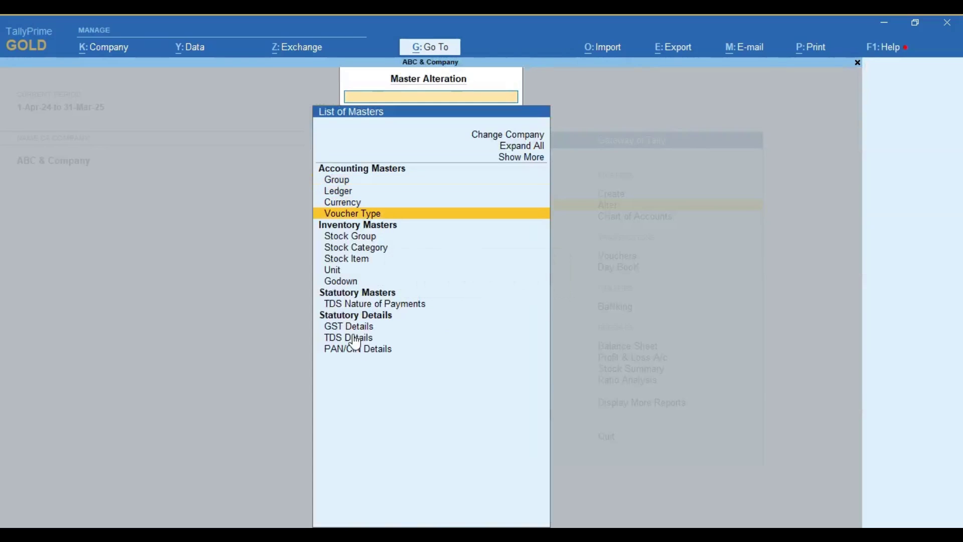
key("Return")
type("Pur")
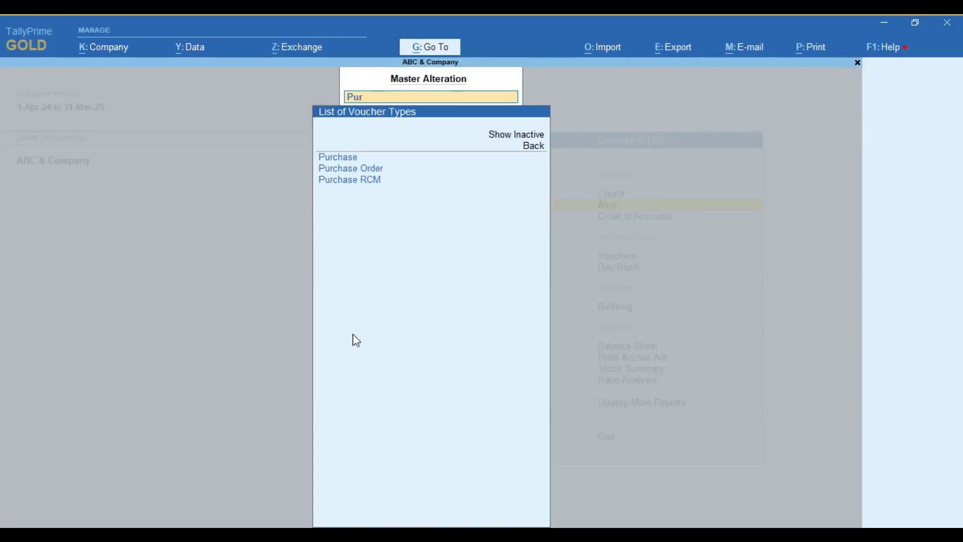
key("Down")
key("Down")
key("Return")
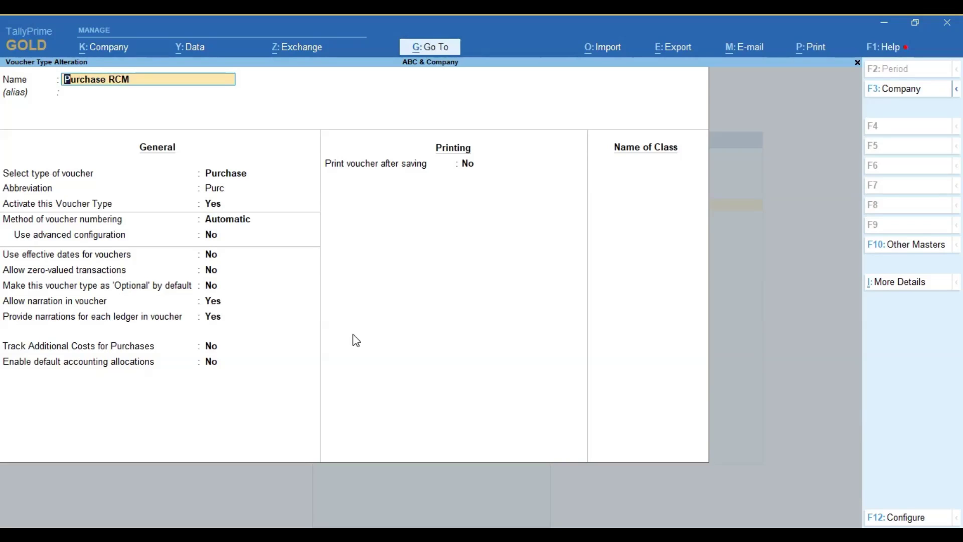
Step: Review the general, voucher numbering and printing settings of the Purchase RCM voucher type and accept them
key("Return")
key("Return")
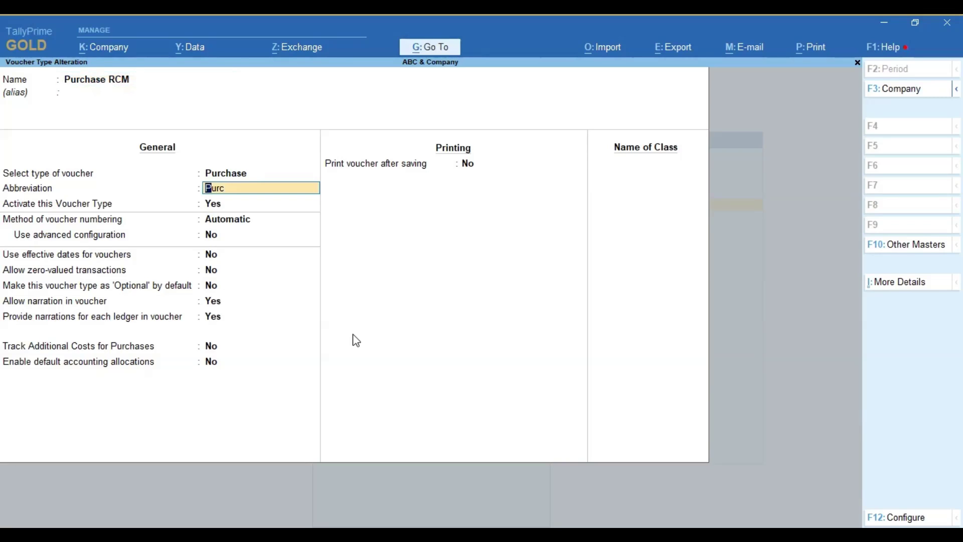
key("Return")
key("Return")
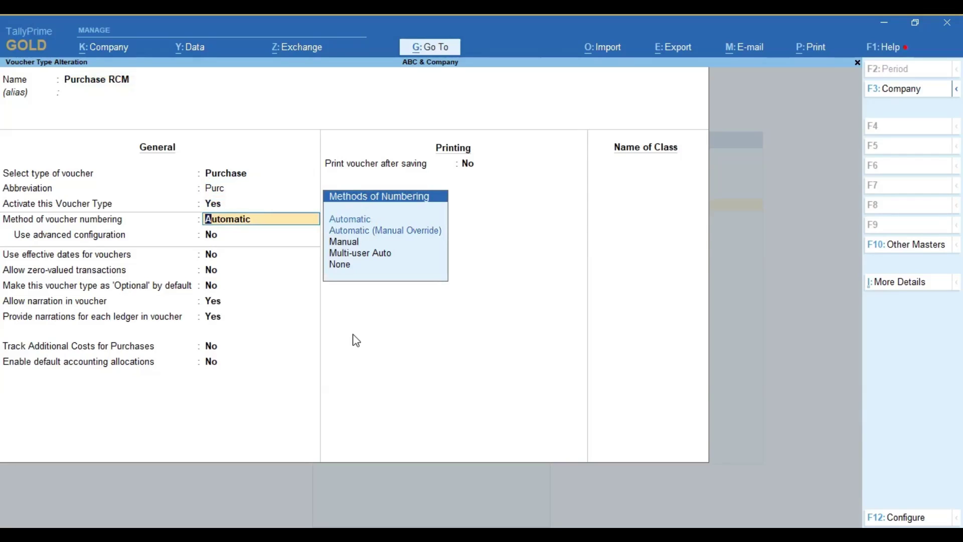
key("Return")
key("Return")
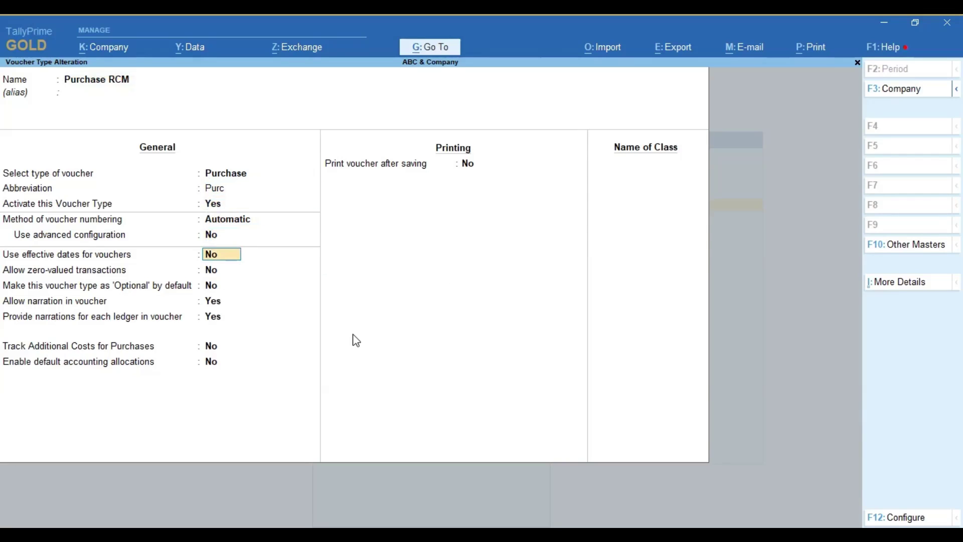
key("Return")
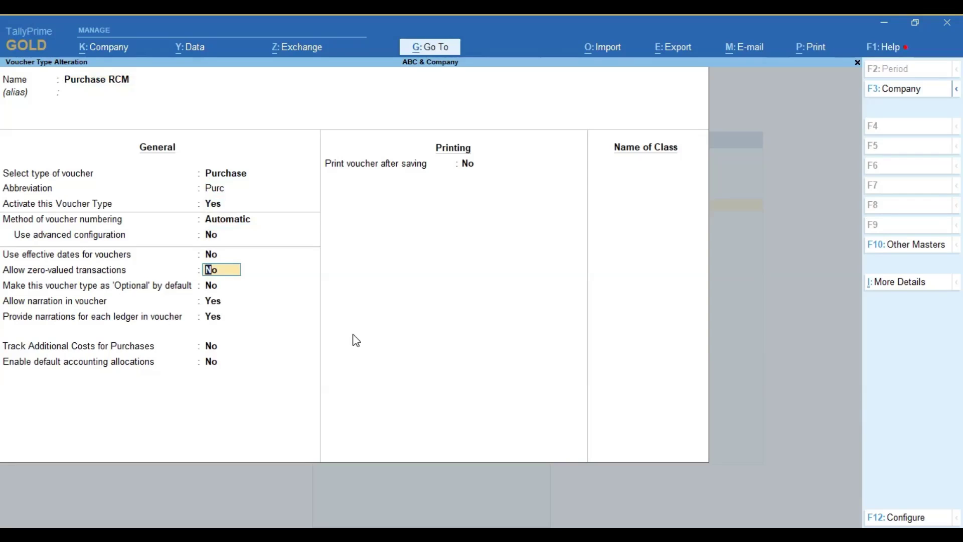
key("Return")
key("Return")
key("Return")
key("Return")
key("Return")
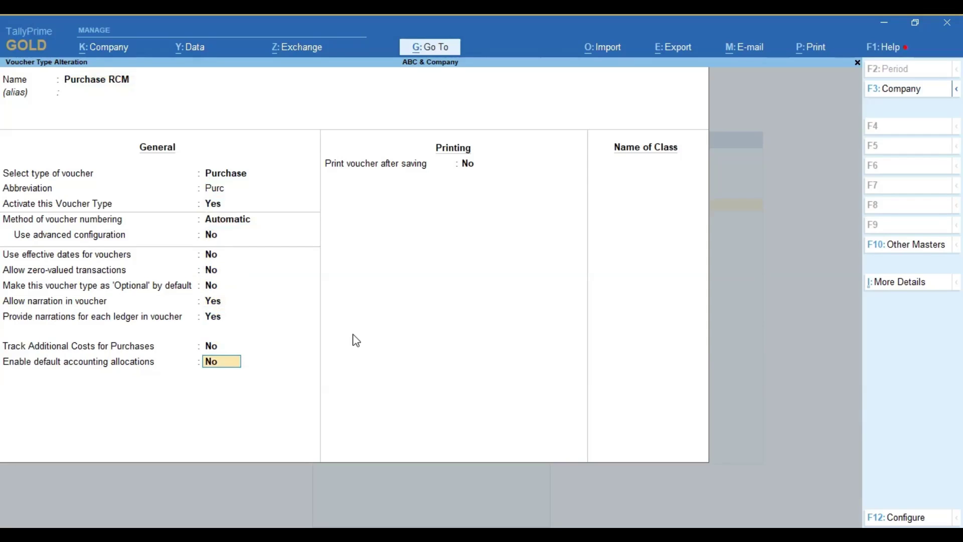
key("Return")
key("Return")
key("Return")
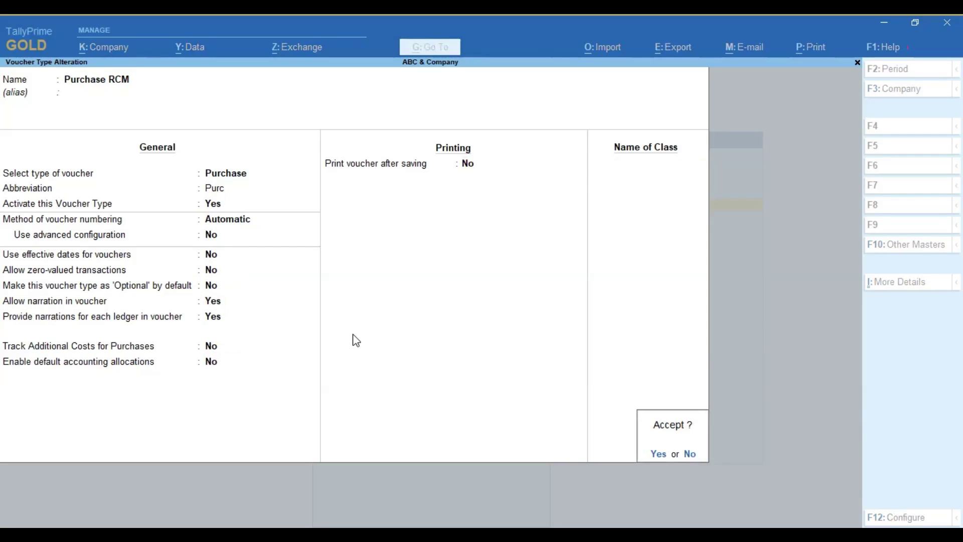
key("Return")
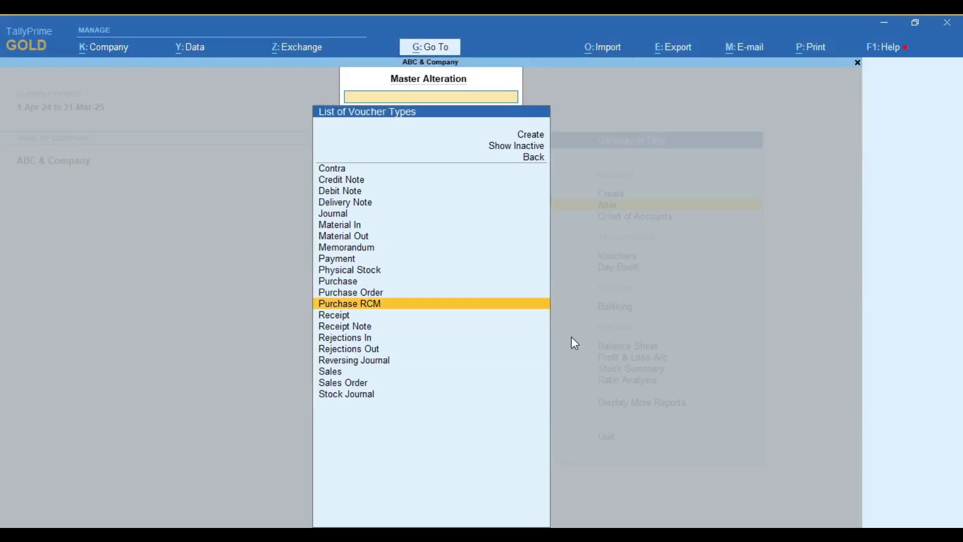
Step: Leave master alteration, return to the Gateway of Tally and open voucher entry
key("Escape")
key("Escape")
key("Escape")
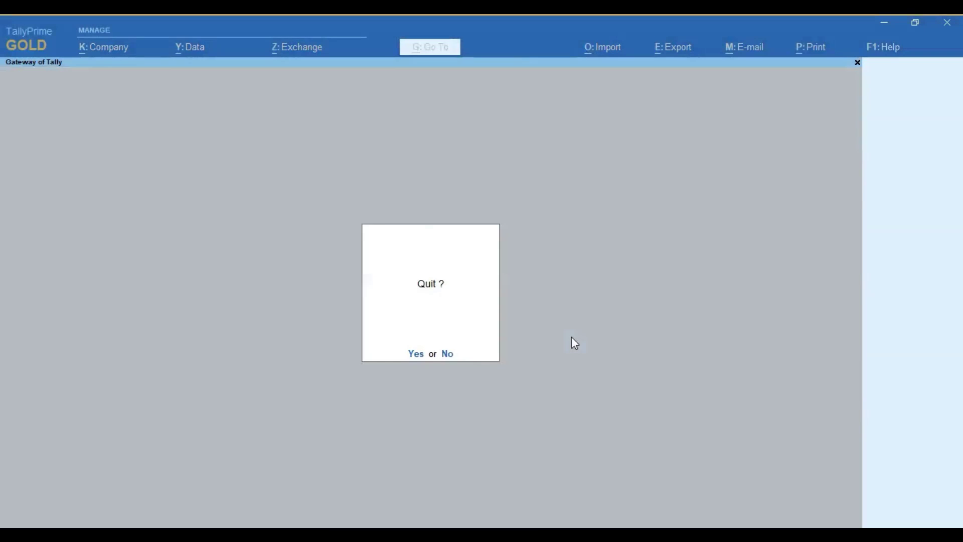
key("Escape")
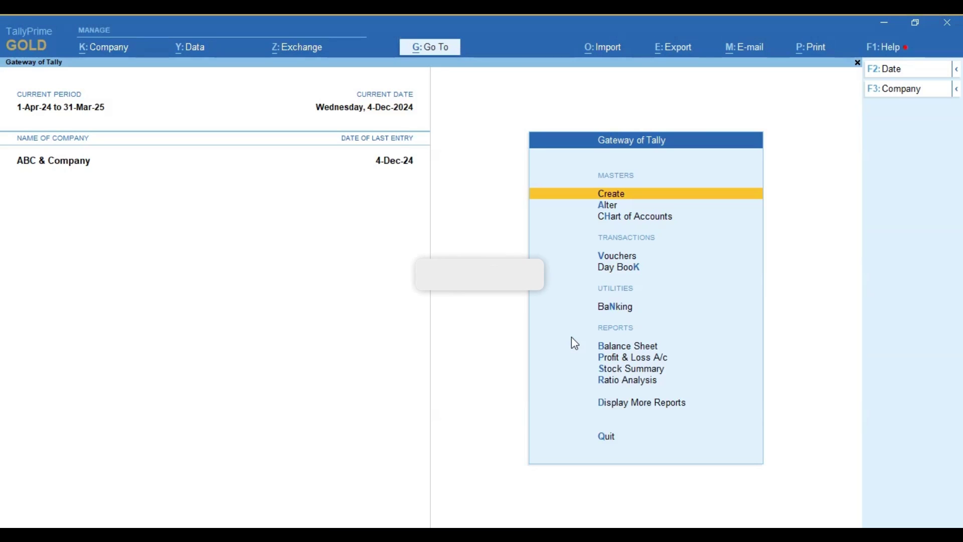
key("v")
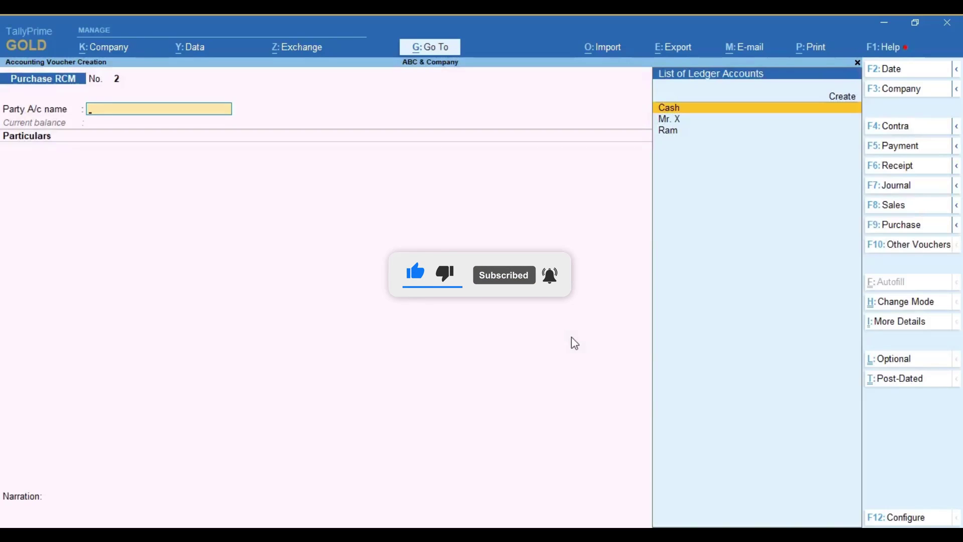
Step: Choose the Purchase RCM voucher type and open the previously recorded rent voucher, No. 1
key("F9")
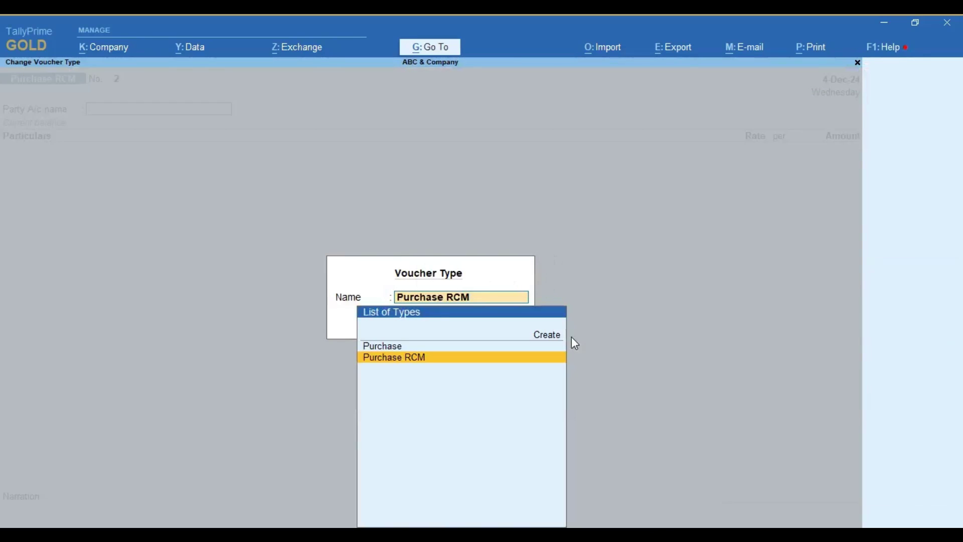
key("Up")
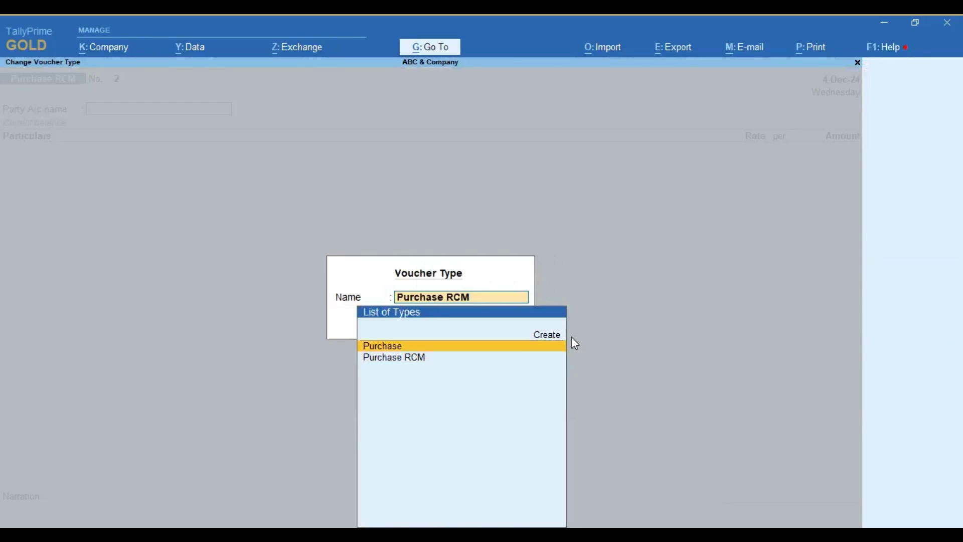
key("Down")
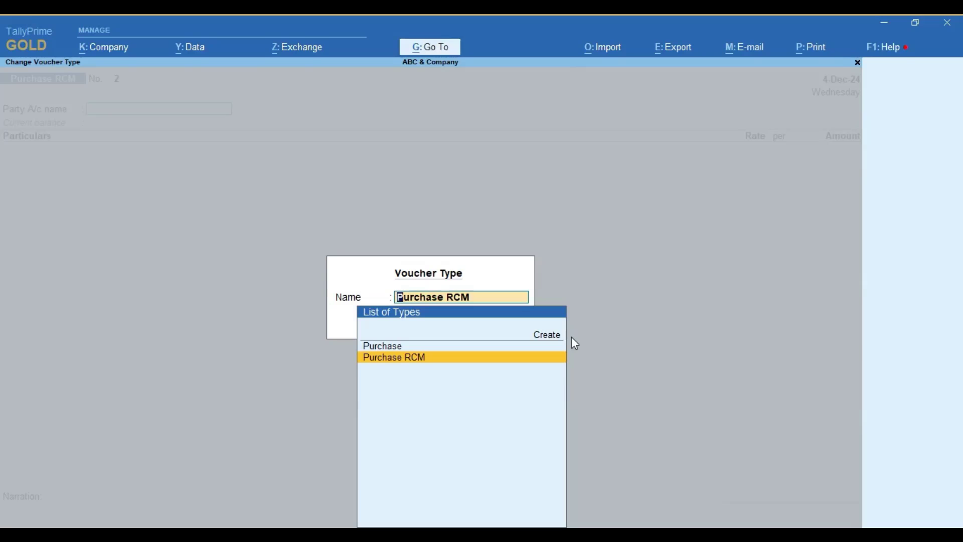
key("Return")
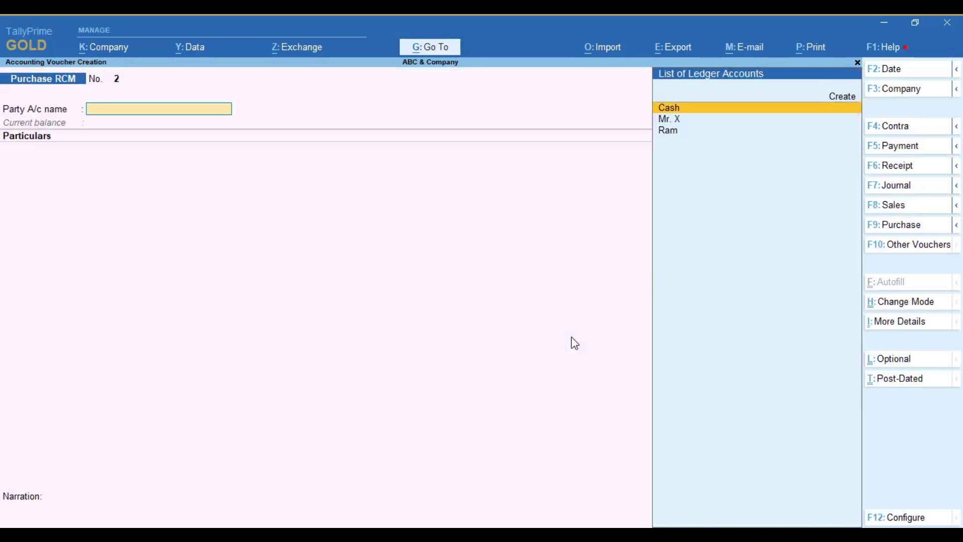
key("Page_Up")
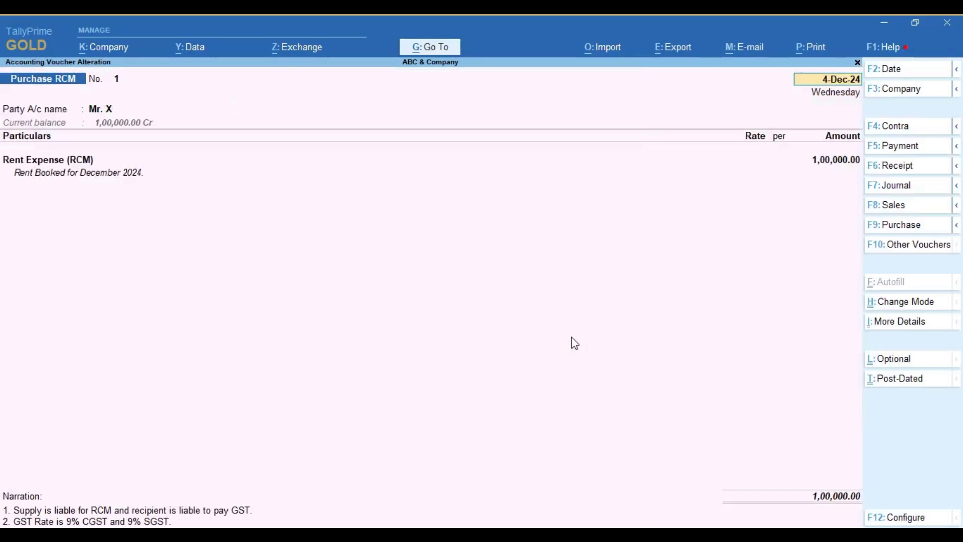
Step: Open the party's ledger from the voucher to check its GST registration type, and accept the ledger
key("Return")
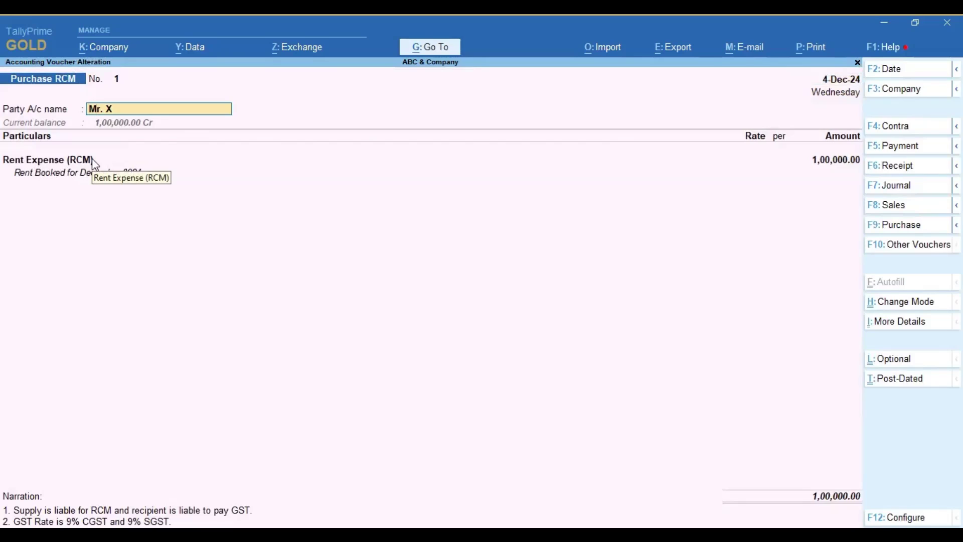
key("ctrl")
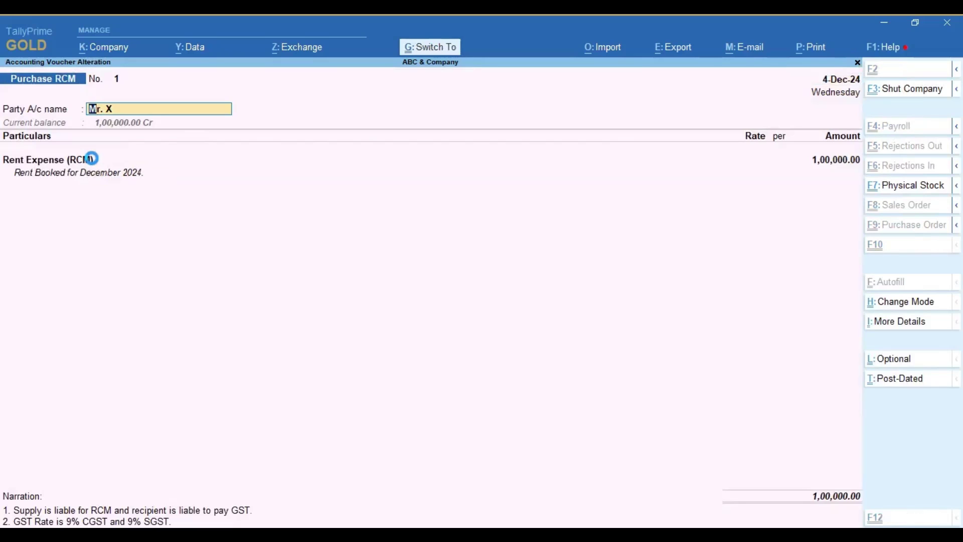
key("ctrl+Return")
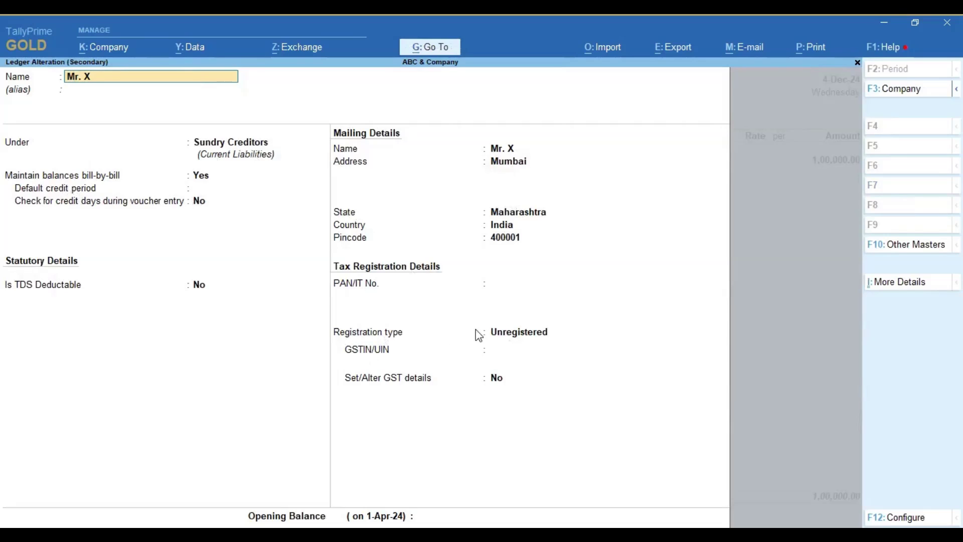
left_click(522, 332)
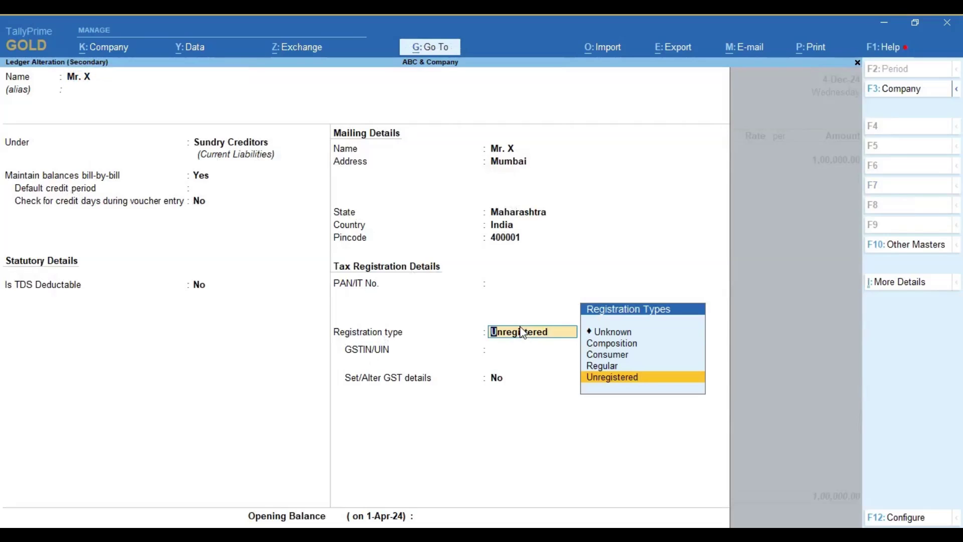
key("Return")
key("Return")
key("Return")
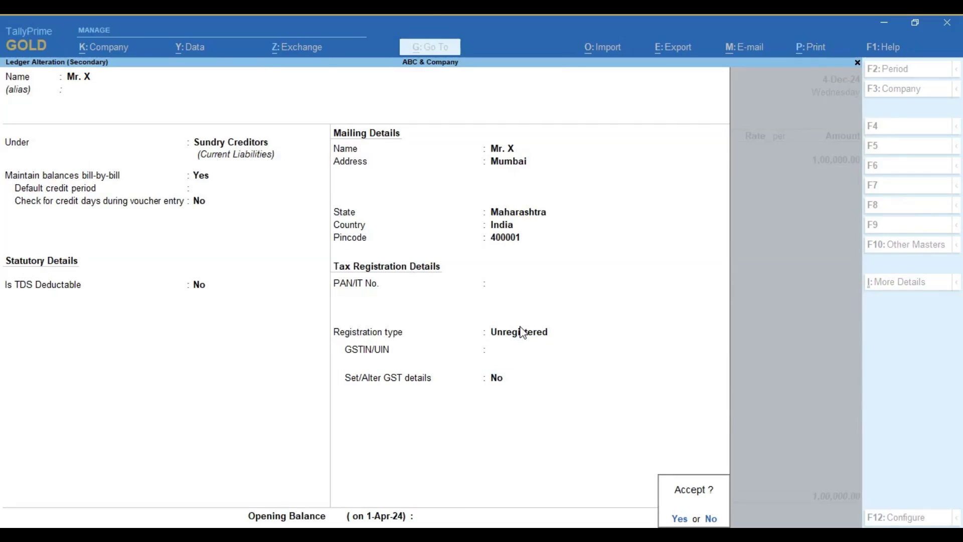
key("Return")
Step: Open the Rent Expense (RCM) ledger from the voucher to review its GST applicability and type of supply, and accept it
key("Return")
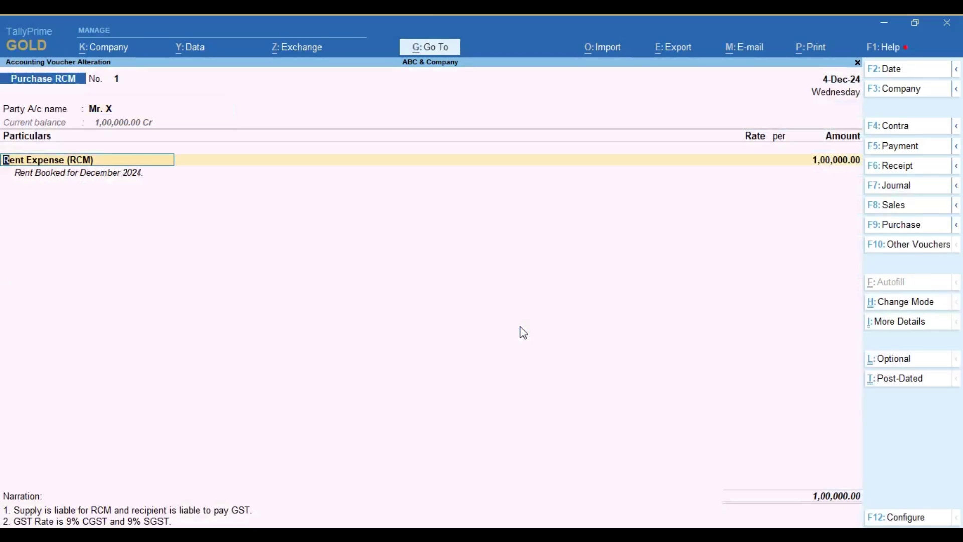
key("ctrl")
key("ctrl+Return")
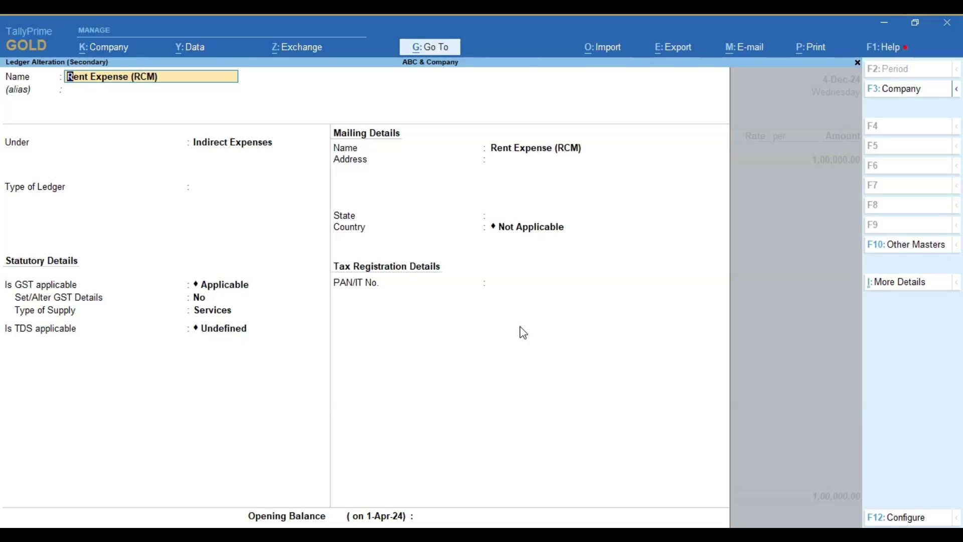
key("Return")
key("Return")
key("Return")
key("Return")
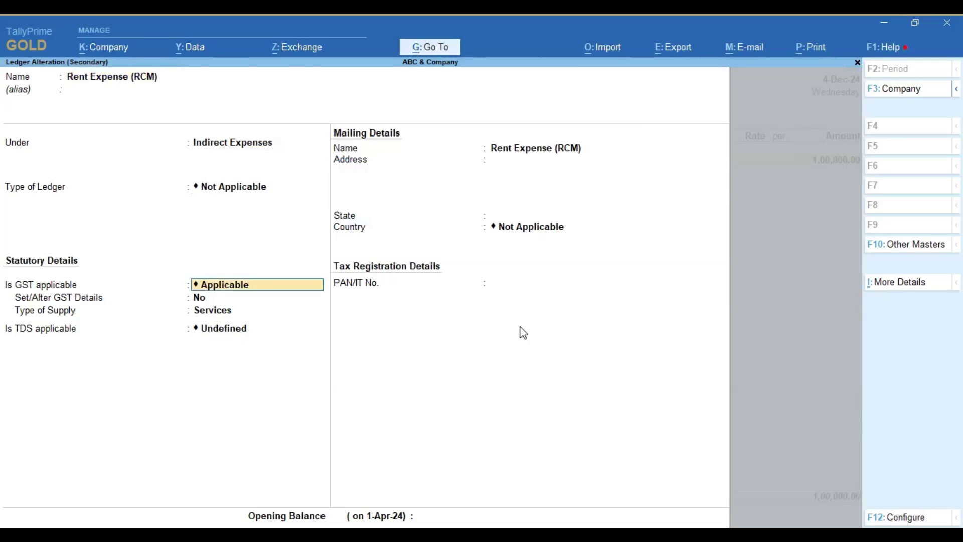
key("Return")
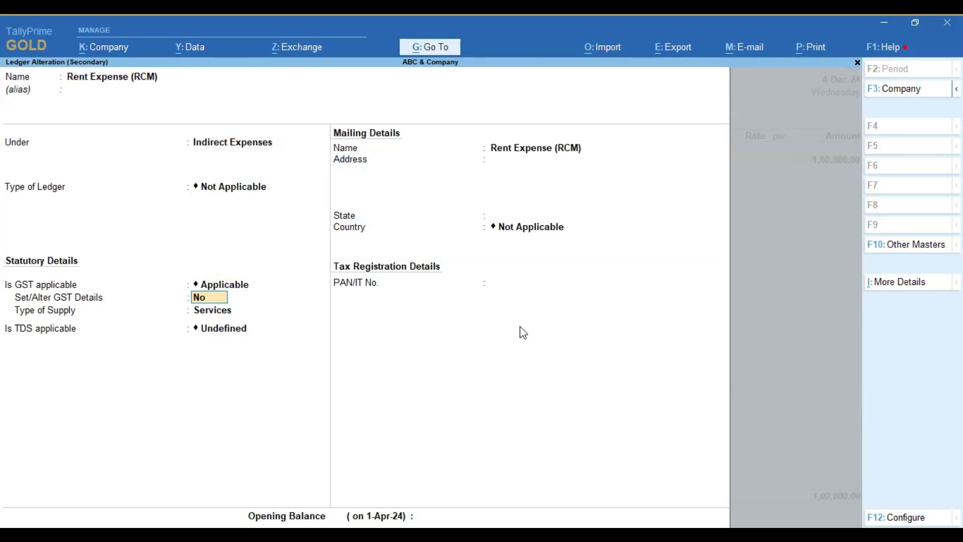
key("Return")
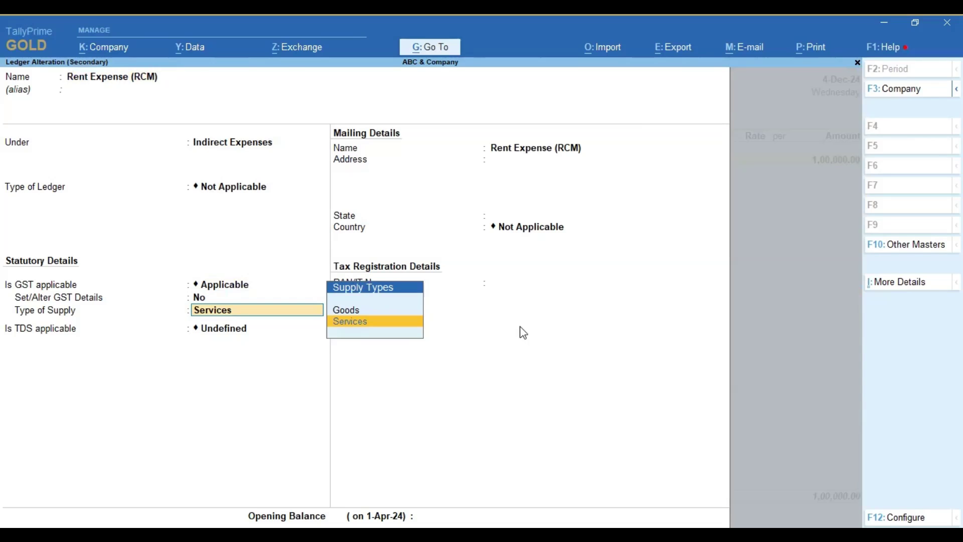
key("Return")
key("Return")
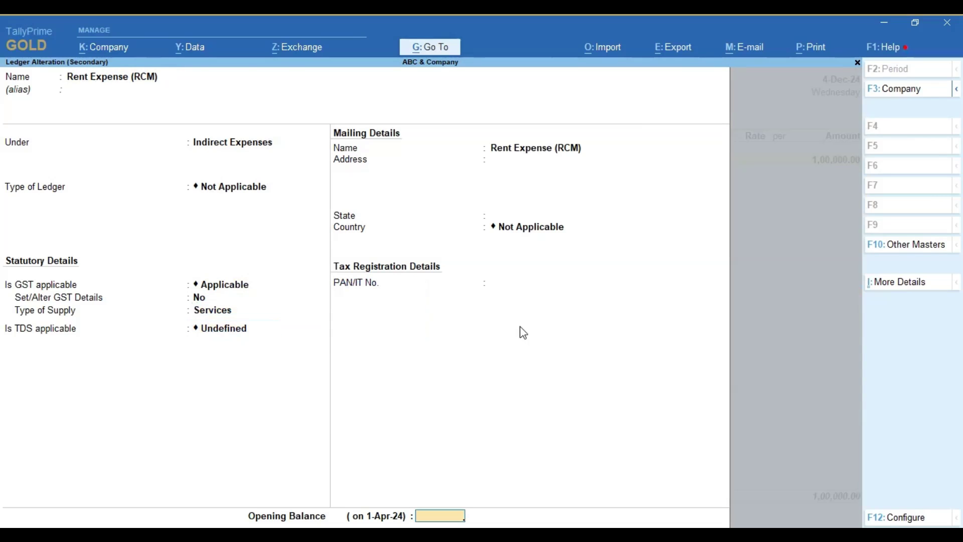
key("Return")
key("Return")
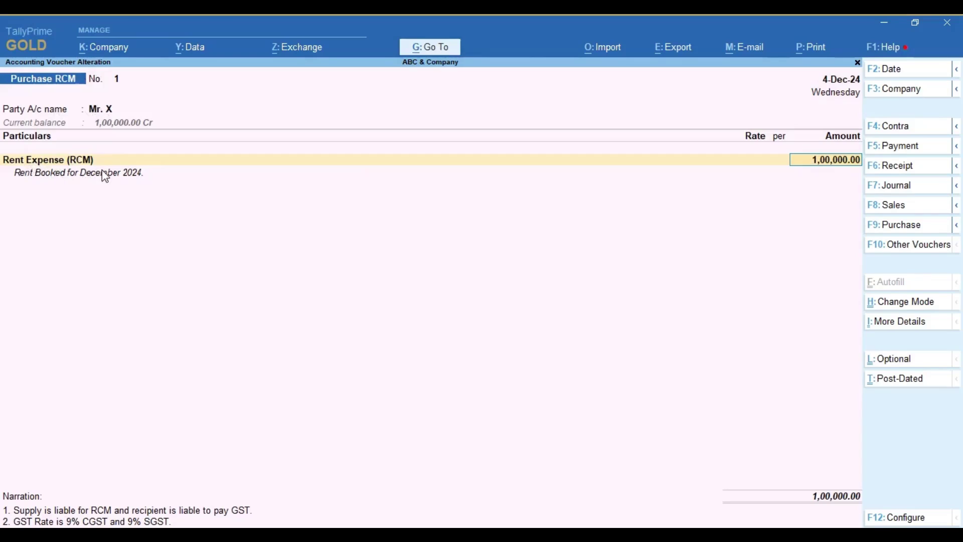
Step: Review the voucher's rent line and the party's bill-wise details, continuing through to the narration
key("Return")
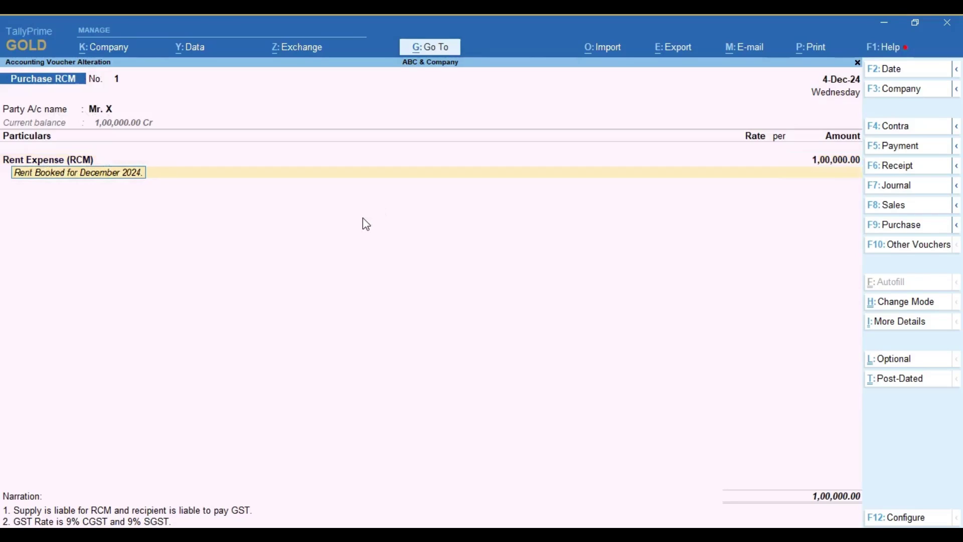
key("Return")
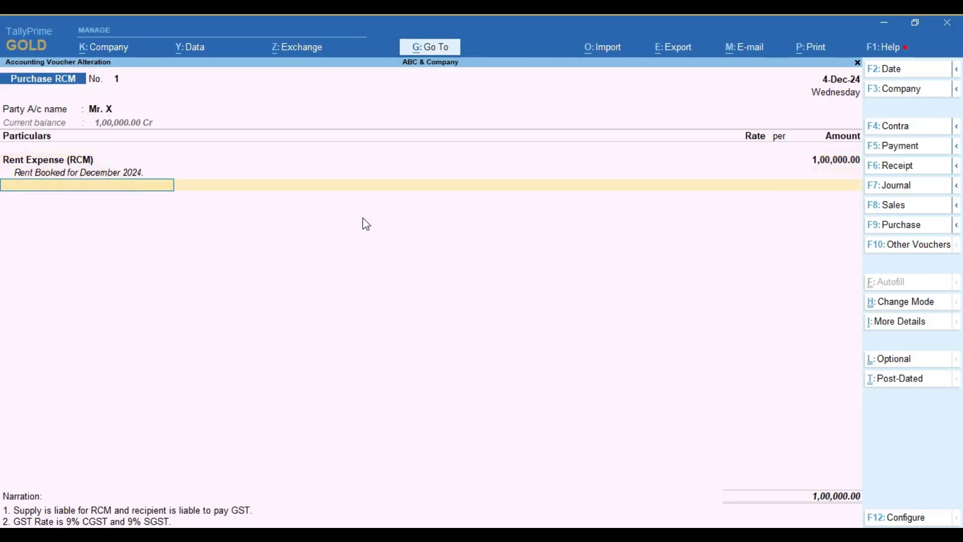
key("Return")
key("Return")
key("Return")
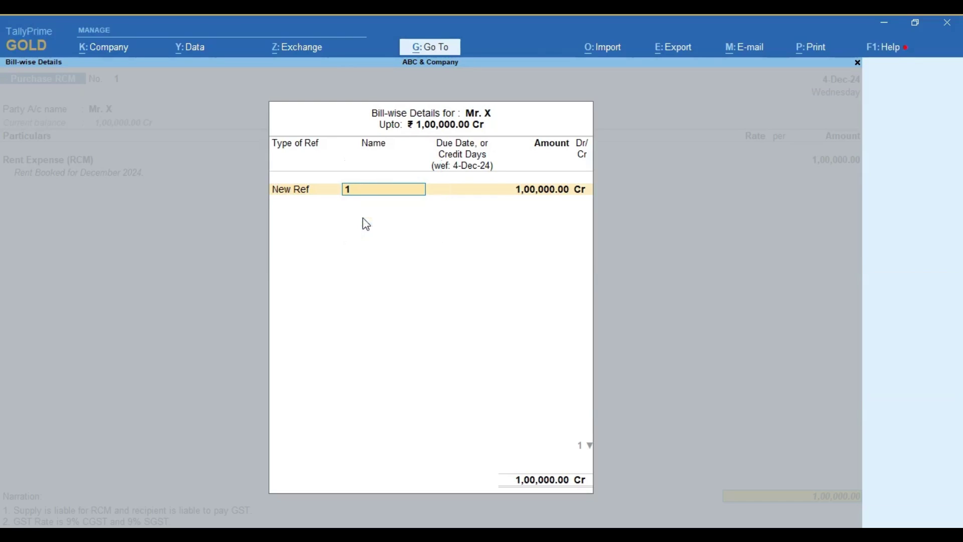
key("Return")
key("Return")
key("Return")
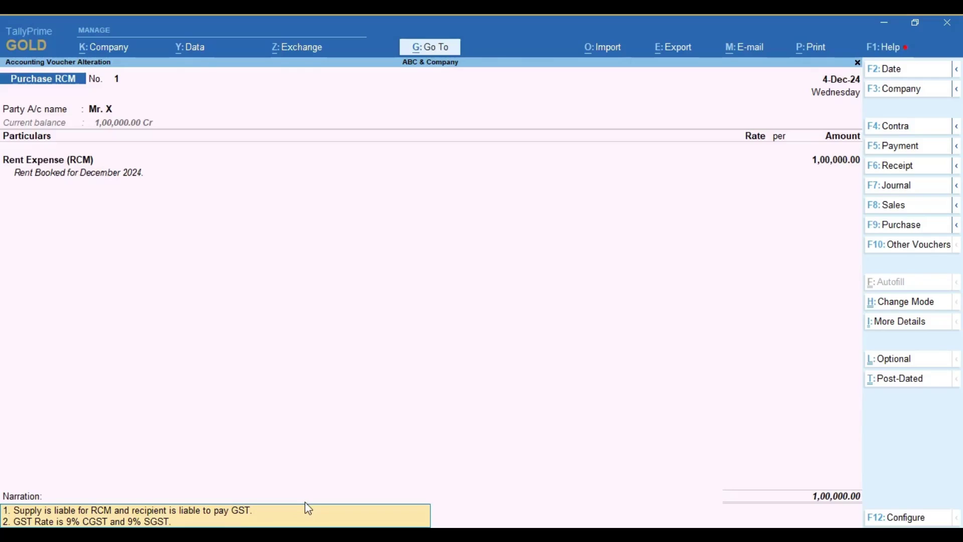
Step: Read through all the notes in the rent voucher's narration and accept the voucher
key("Down")
key("Down")
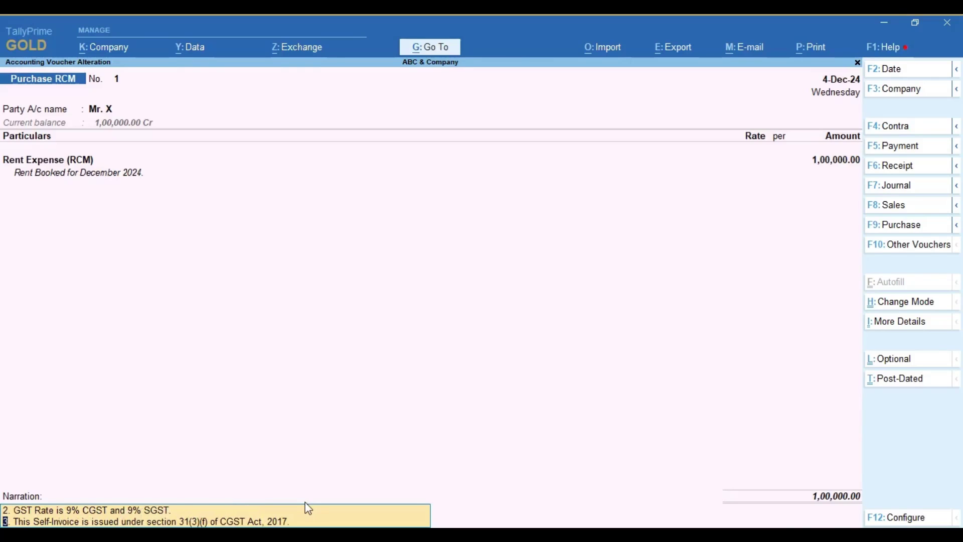
key("Return")
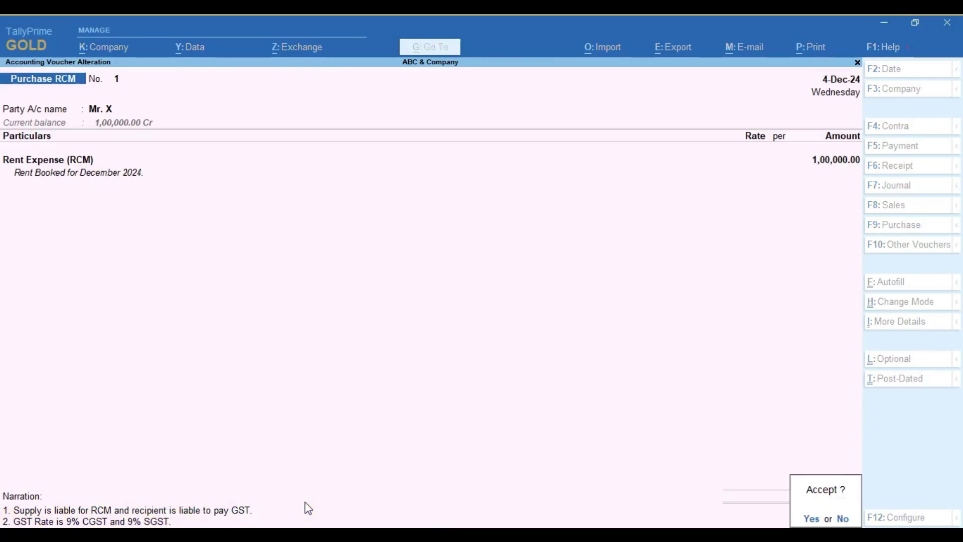
key("Escape")
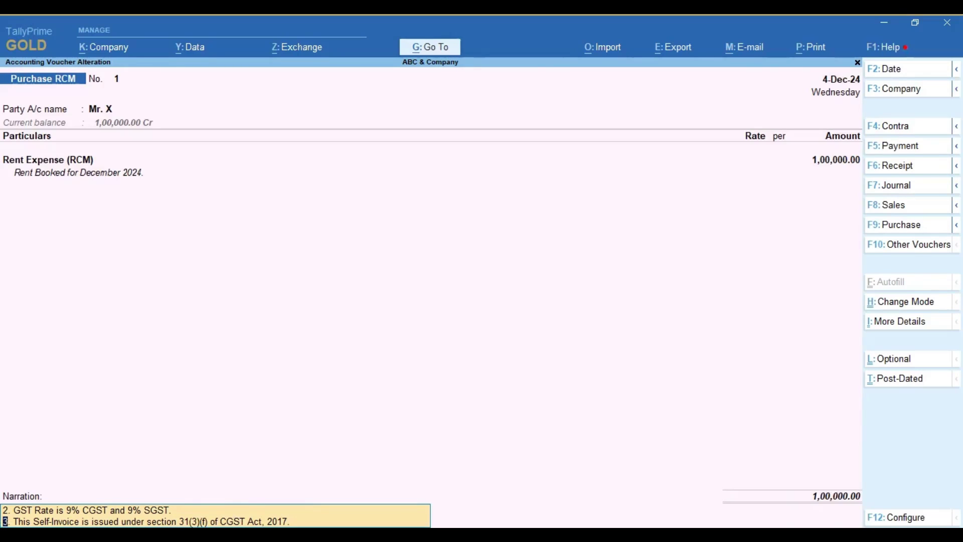
key("Return")
key("Return")
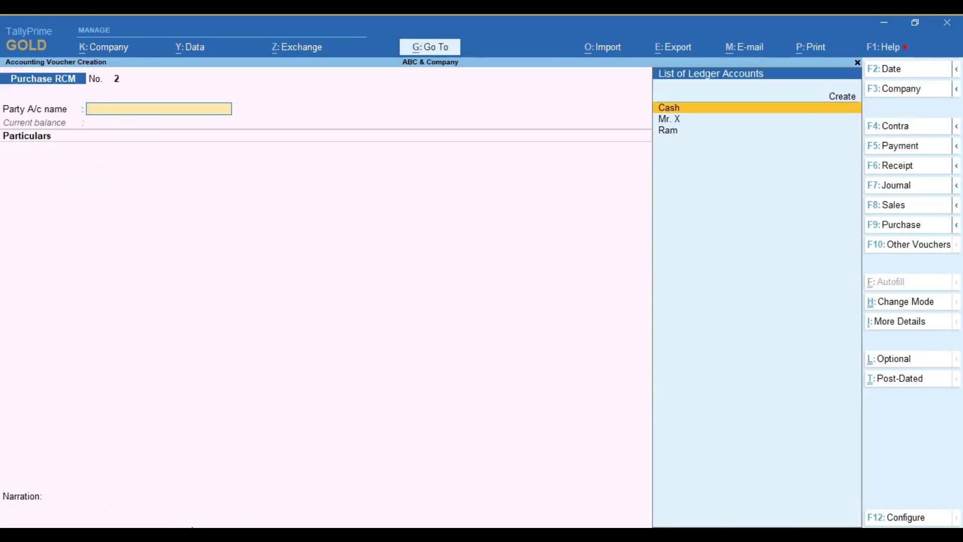
Step: Reopen the saved Purchase RCM voucher No. 1 and show an enlarged print preview of its invoice
key("Page_Up")
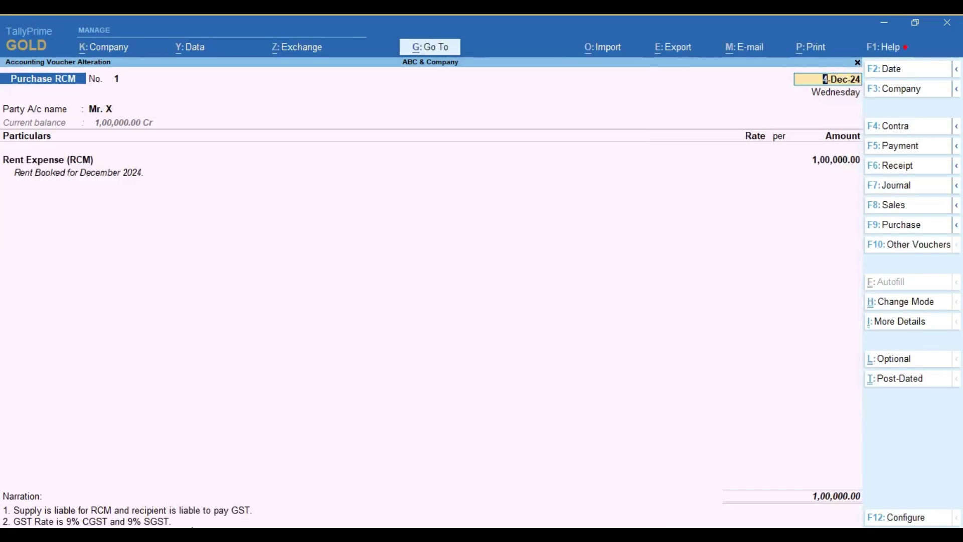
key("ctrl")
key("ctrl+p")
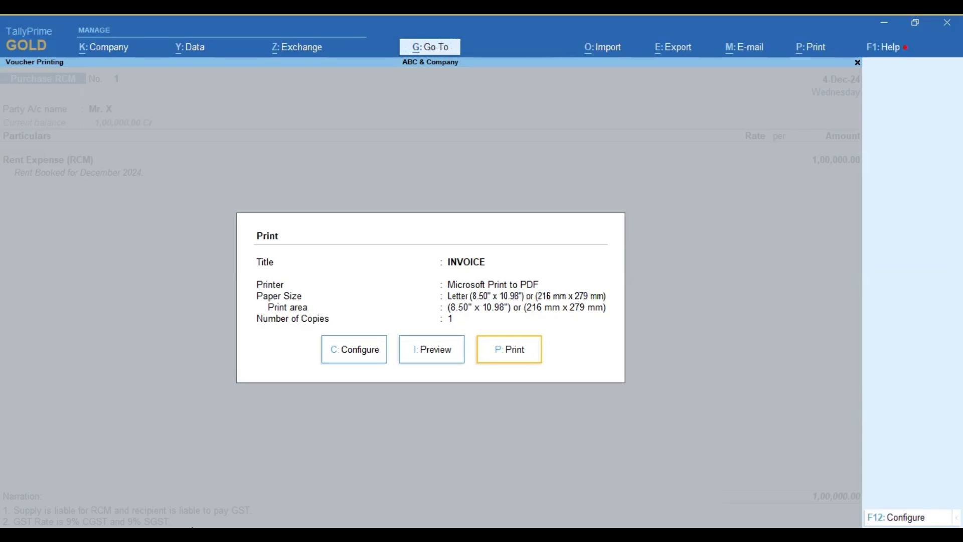
left_click(433, 357)
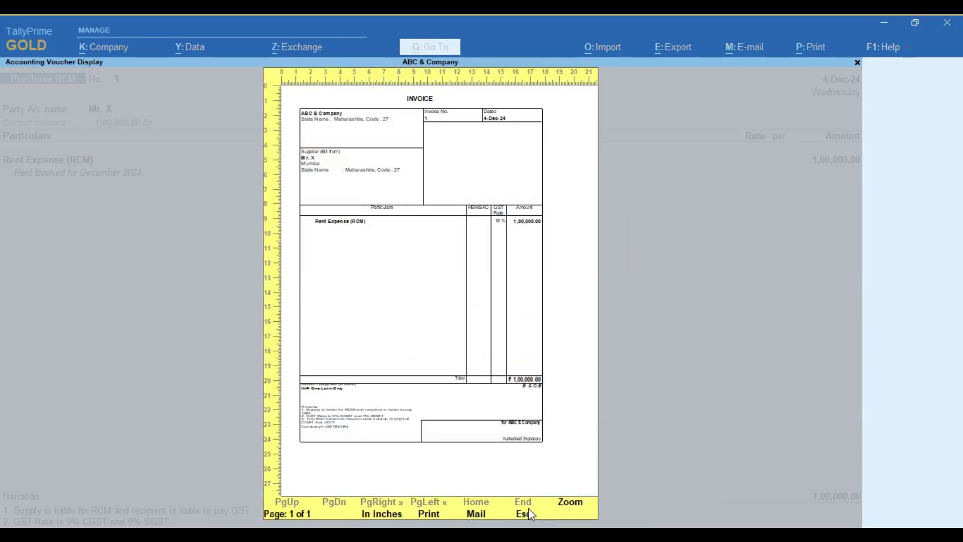
left_click(568, 504)
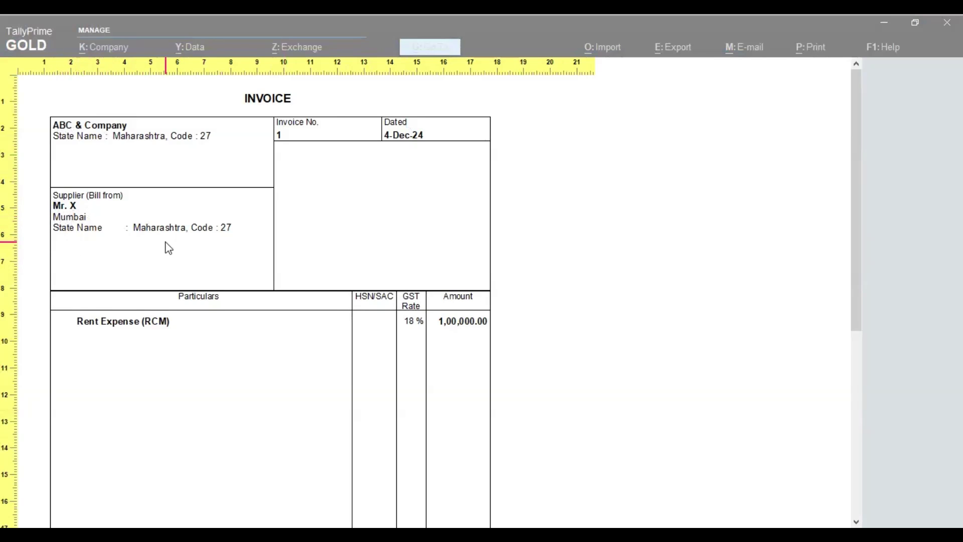
Step: Review the previewed self-invoice from the supplier details down to the remarks, and close the preview without printing
scroll(169, 248, "down", 5)
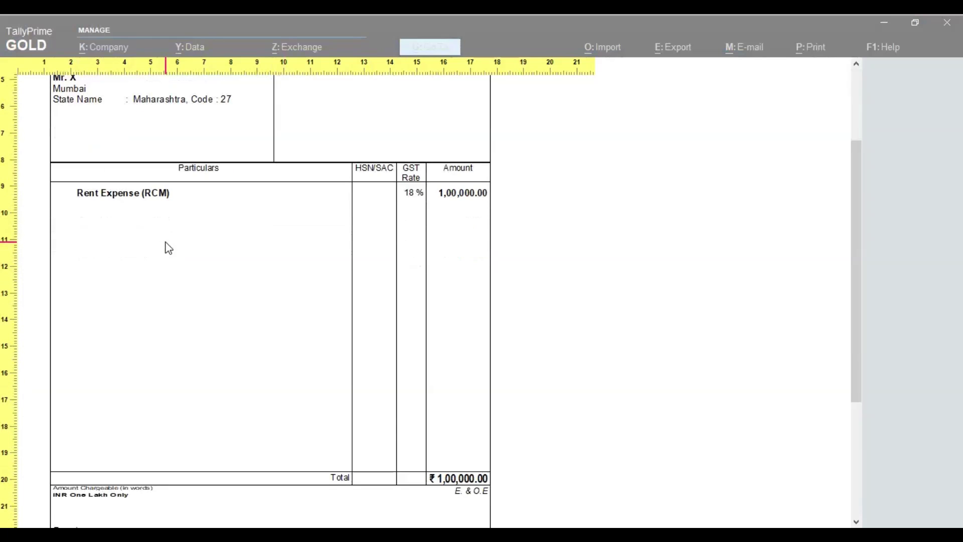
scroll(387, 259, "down", 3)
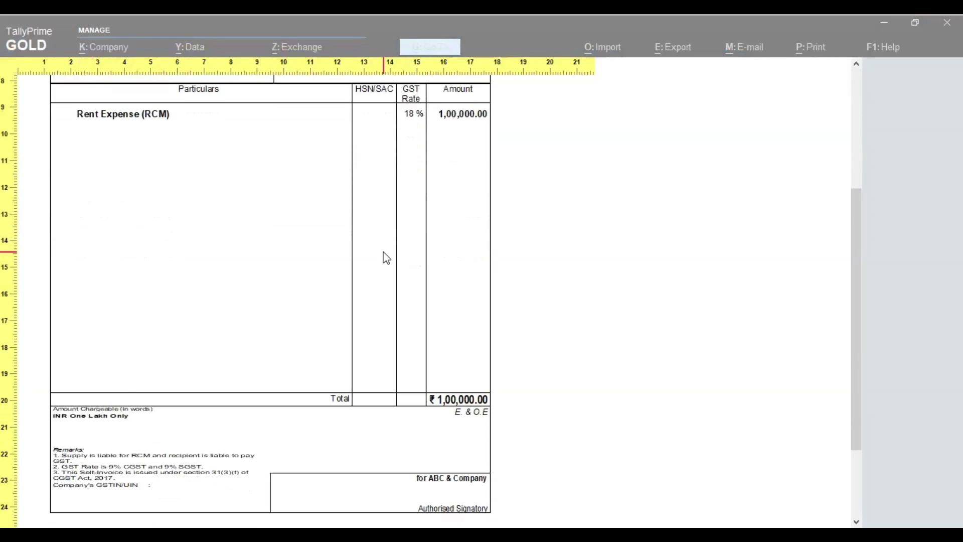
scroll(386, 257, "down", 2)
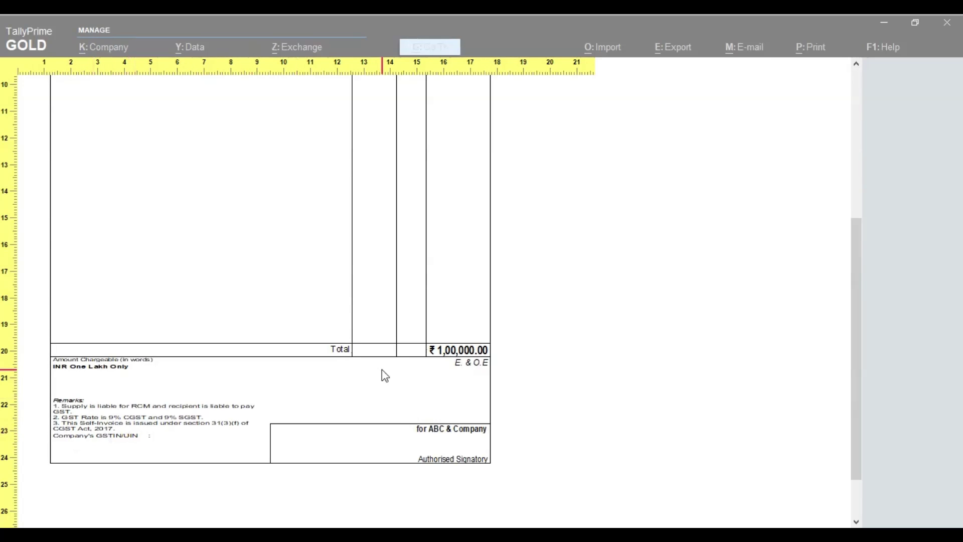
scroll(382, 370, "up", 5)
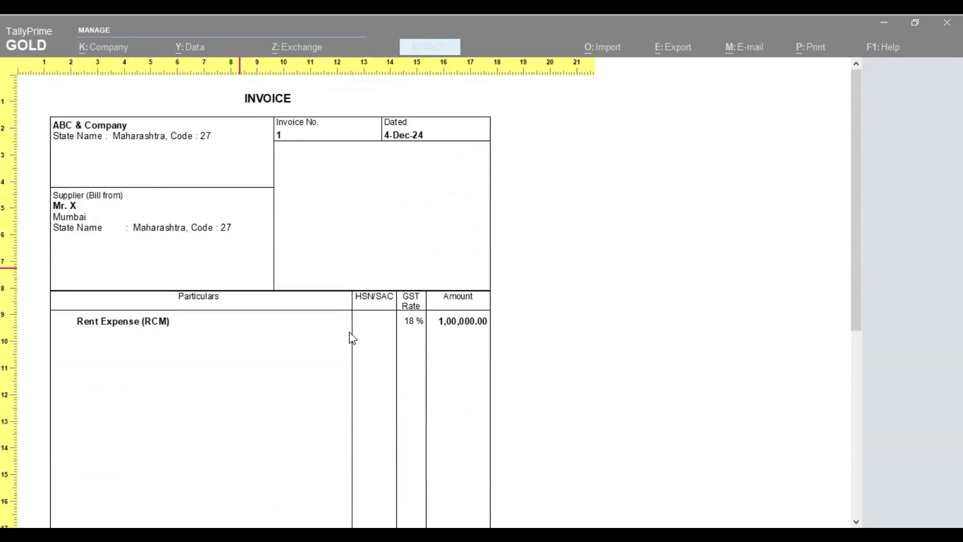
key("Escape")
key("Escape")
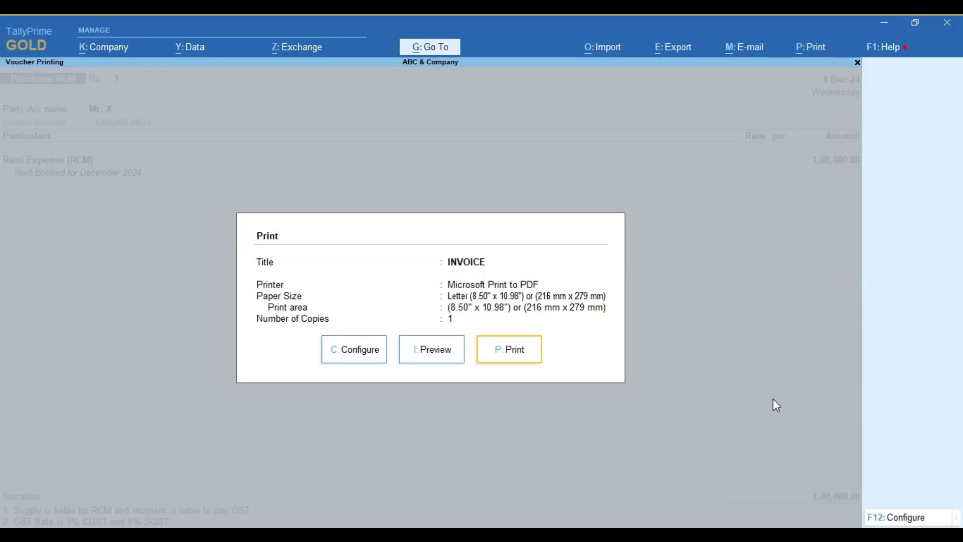
key("Escape")
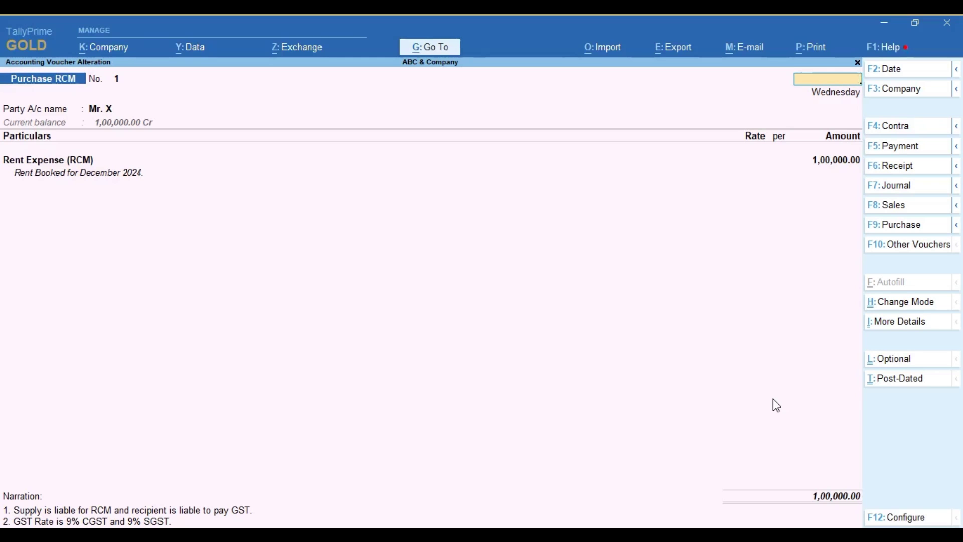
Step: Leave the voucher and return to the Gateway of Tally without quitting the program
key("Escape")
key("Escape")
key("Escape")
key("Escape")
key("Escape")
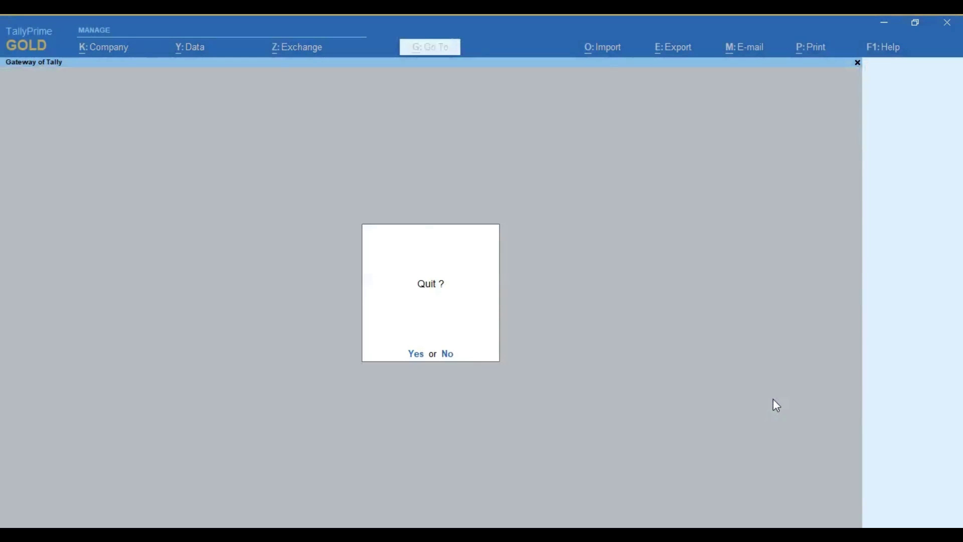
key("n")
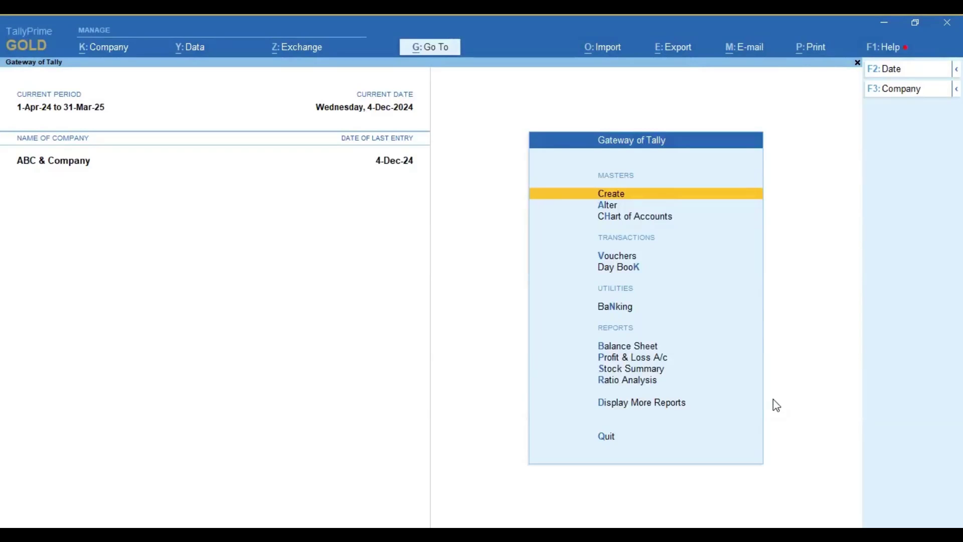
Step: Open the Account Books group within the additional reports
key("Down")
key("Down")
key("Down")
key("Down")
key("Down")
key("Down")
key("Down")
key("Down")
key("Down")
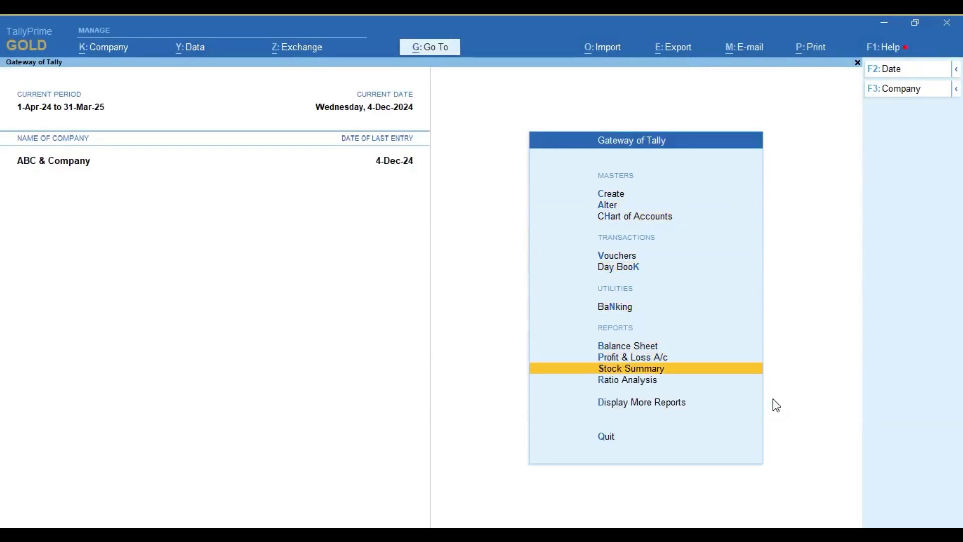
key("Down")
key("Down")
key("Up")
key("Return")
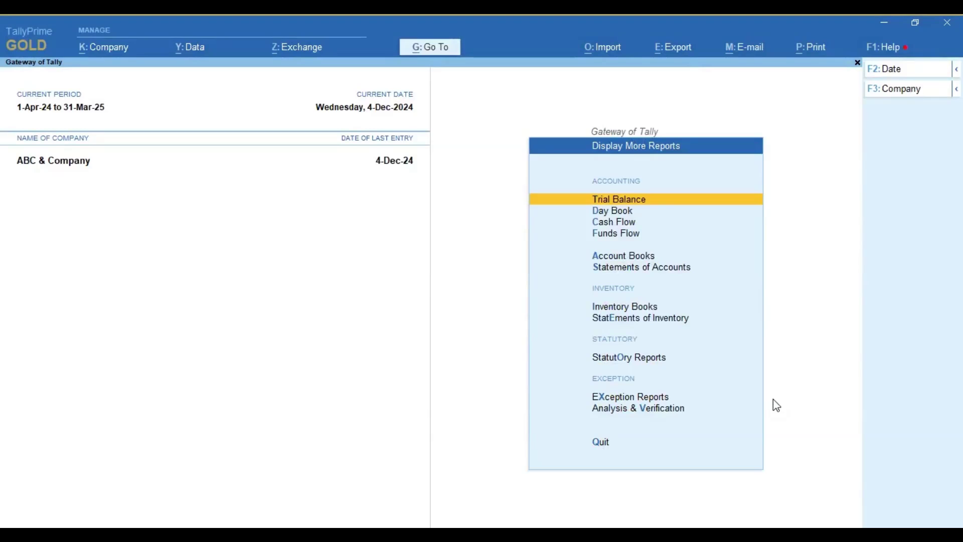
key("Down")
key("Down")
key("Down")
key("Down")
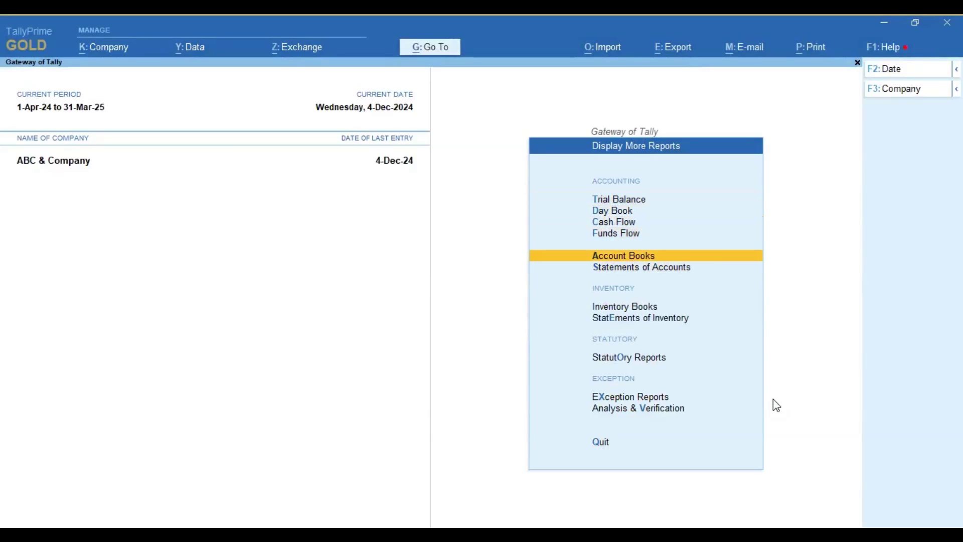
key("Return")
Step: Open the Purchase Register to view the company's monthly purchases
key("Down")
key("Down")
key("Down")
key("Down")
key("Down")
key("Down")
key("Down")
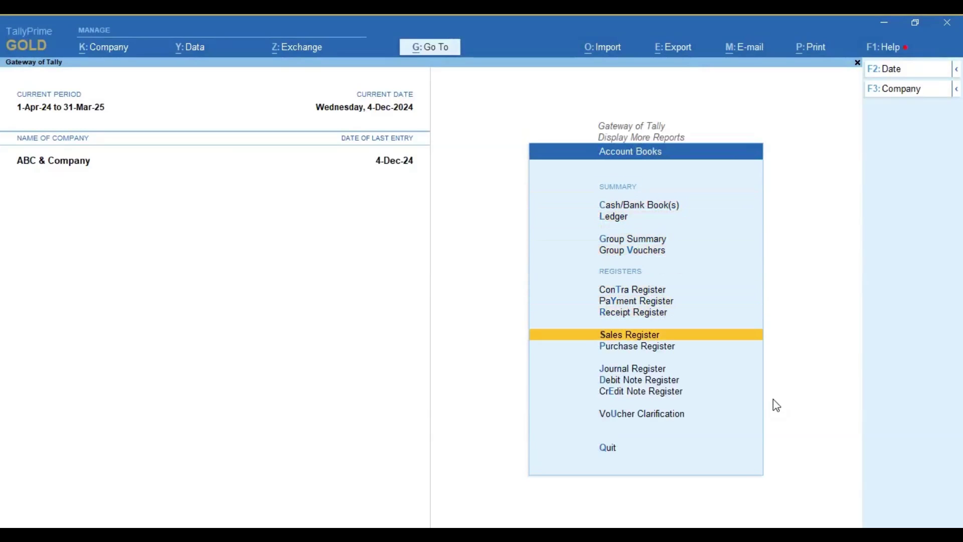
key("Down")
key("Return")
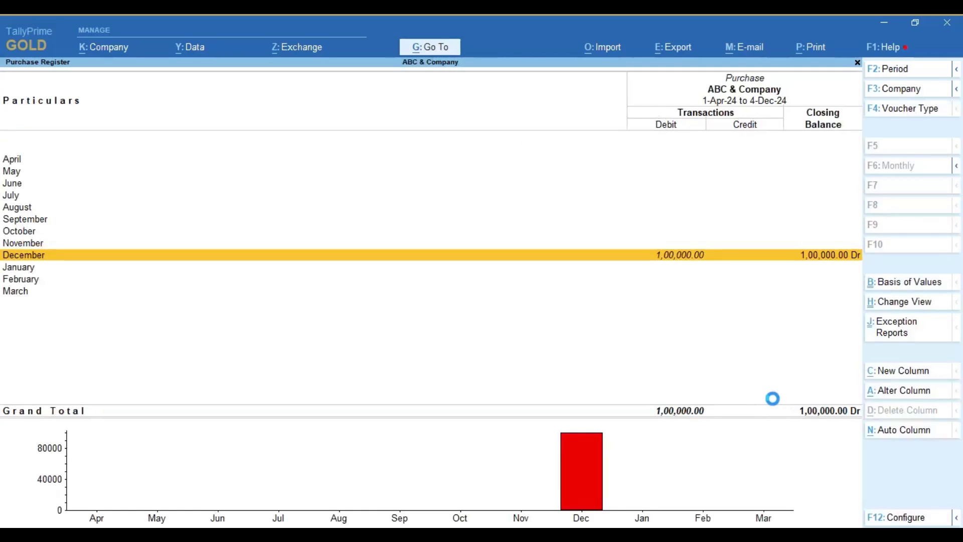
Step: List December's purchase vouchers to check the rent entry, and return to the Gateway of Tally
key("Return")
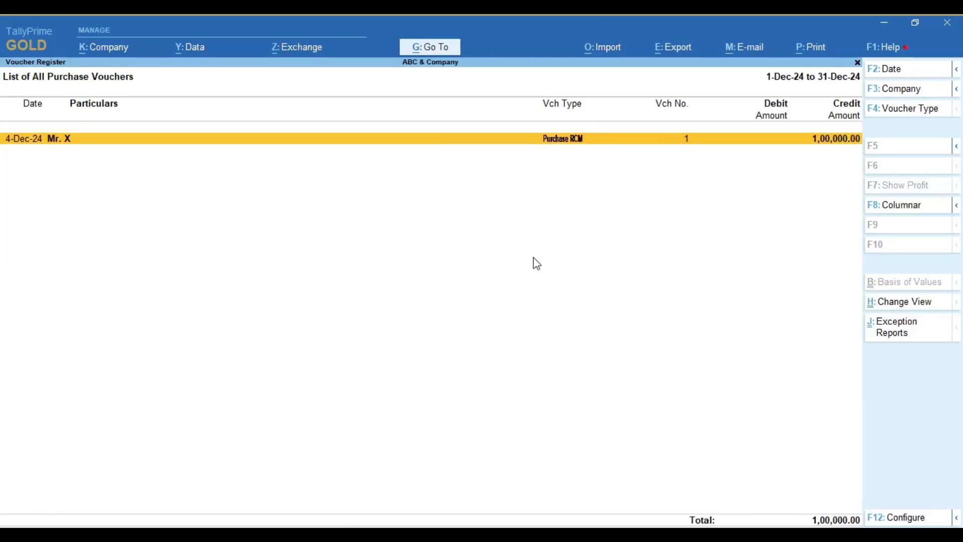
key("Escape")
key("Escape")
key("Escape")
key("Escape")
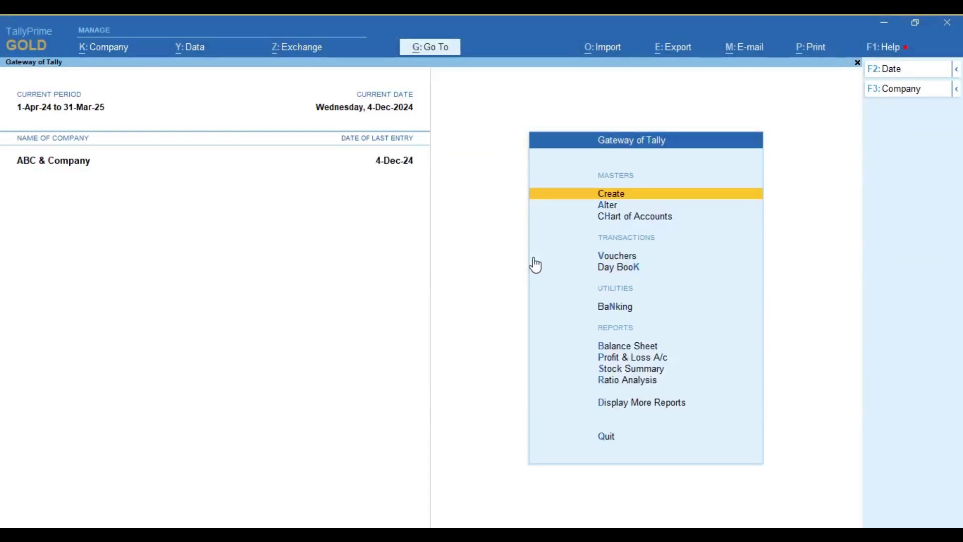